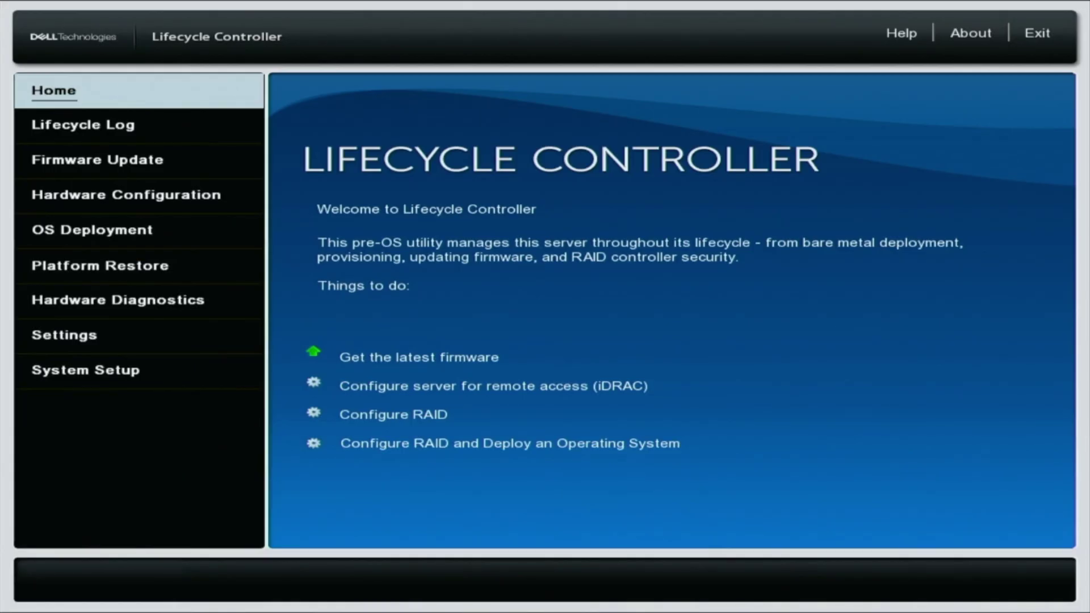
- Launch a firmware update using Network Share (CIFS/NFS/HTTP/HTTPS) as the repository, agreeing to configure the network
{"action": "key", "text": "Down"}
{"action": "key", "text": "Down"}
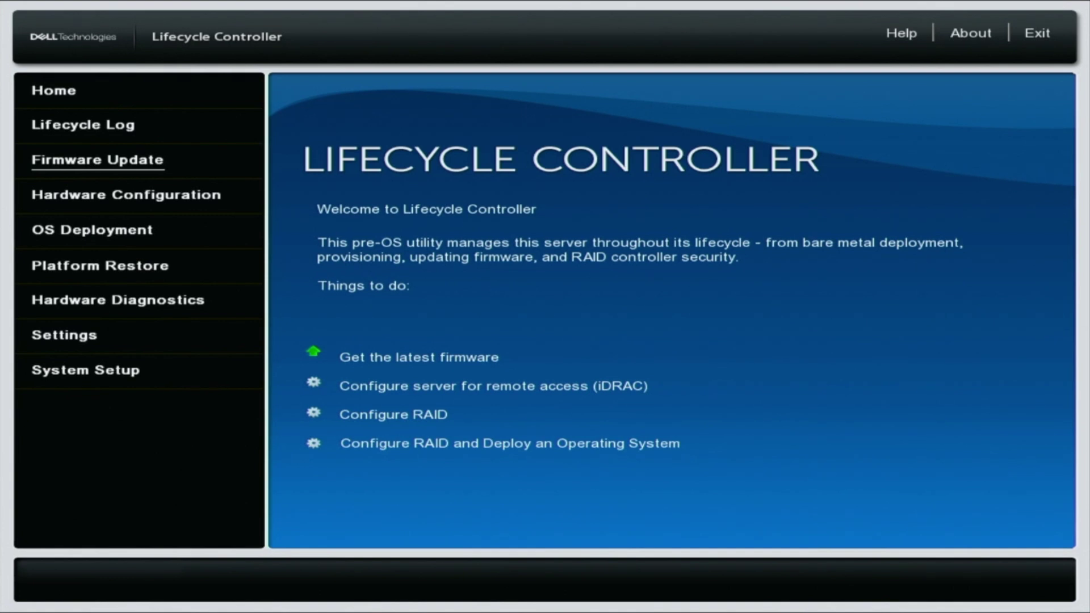
{"action": "key", "text": "Return"}
{"action": "key", "text": "Tab"}
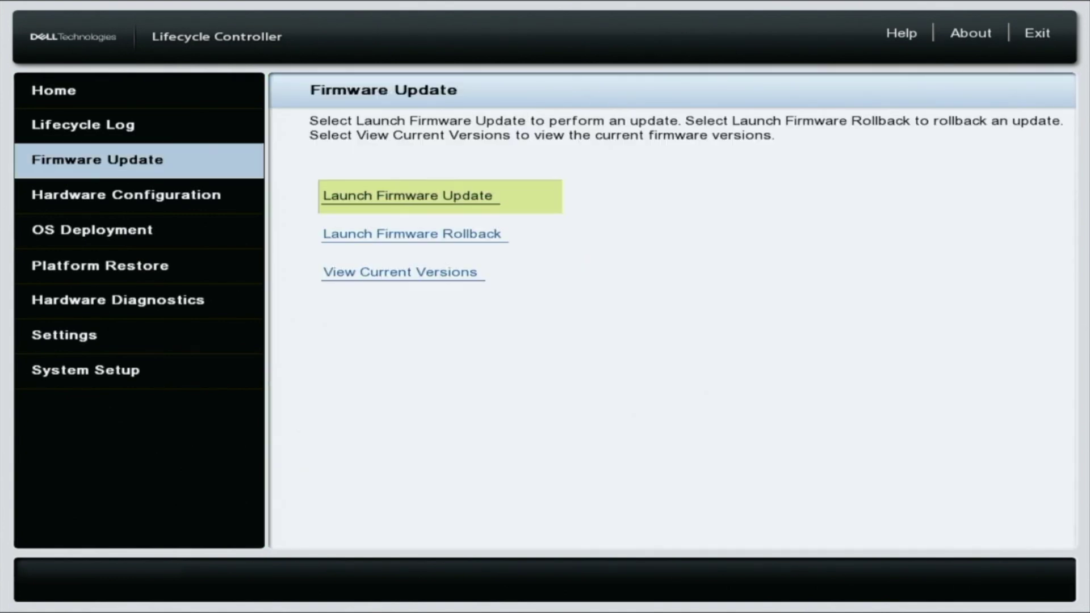
{"action": "key", "text": "Return"}
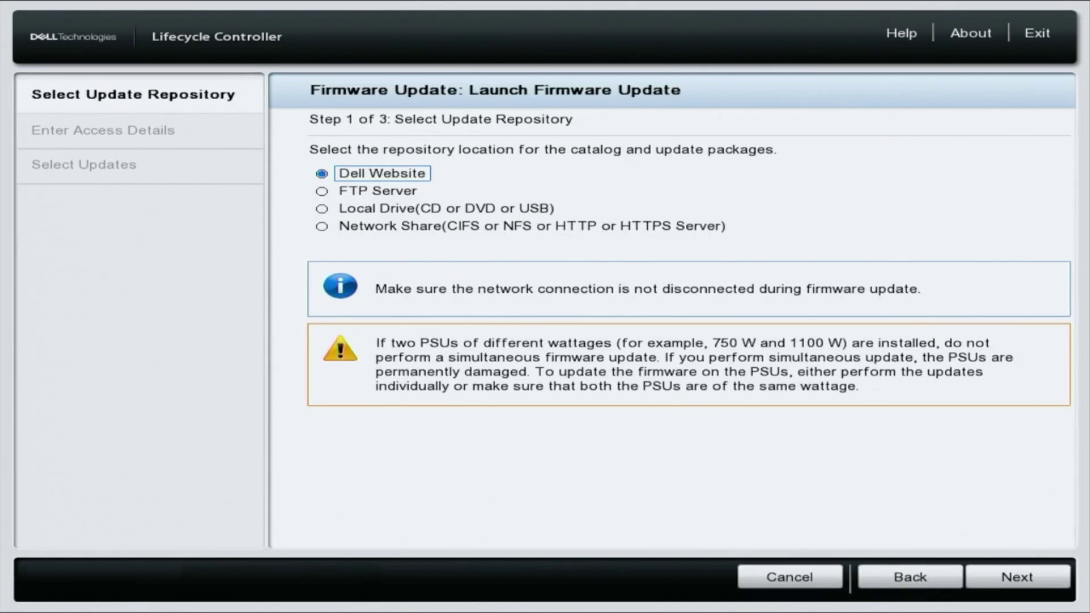
{"action": "key", "text": "Down"}
{"action": "key", "text": "Down"}
{"action": "key", "text": "Down"}
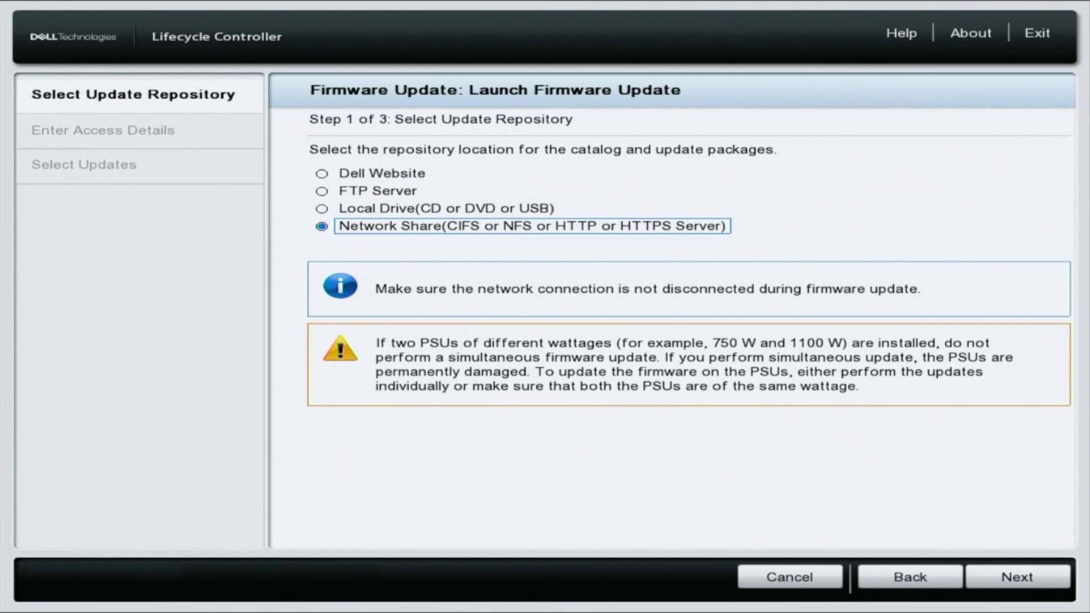
{"action": "key", "text": "Tab"}
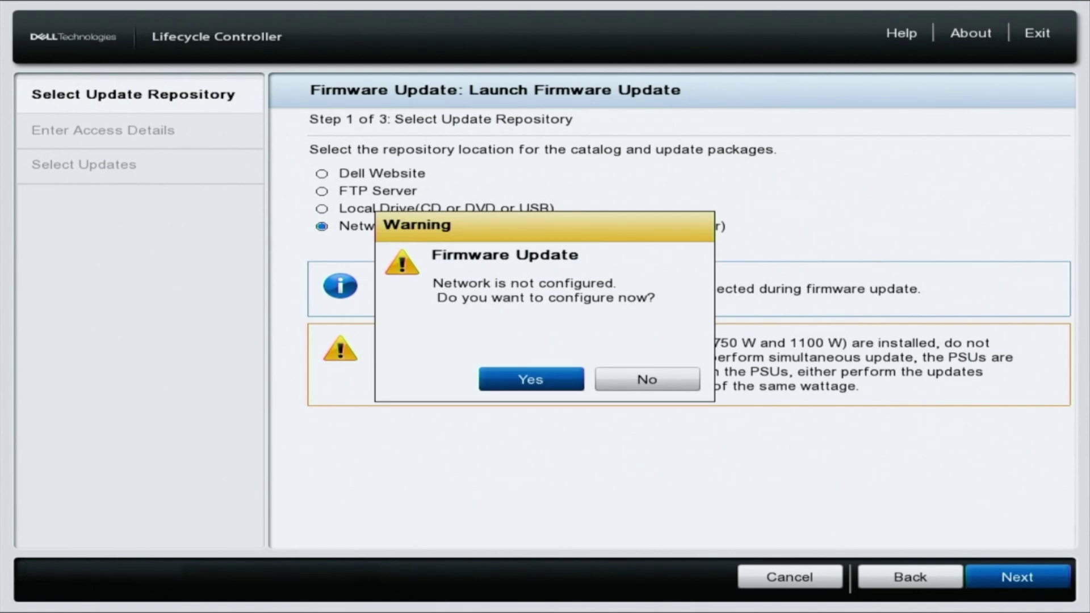
{"action": "key", "text": "Escape"}
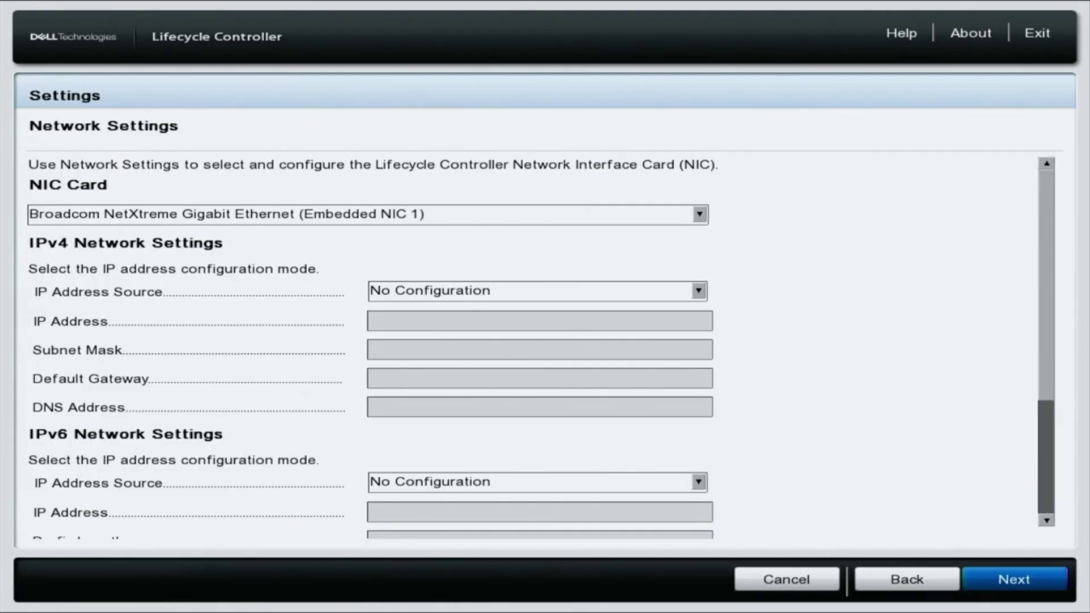
- Set the IPv4 IP Address Source for Embedded NIC 1 to DHCP
{"action": "key", "text": "Tab"}
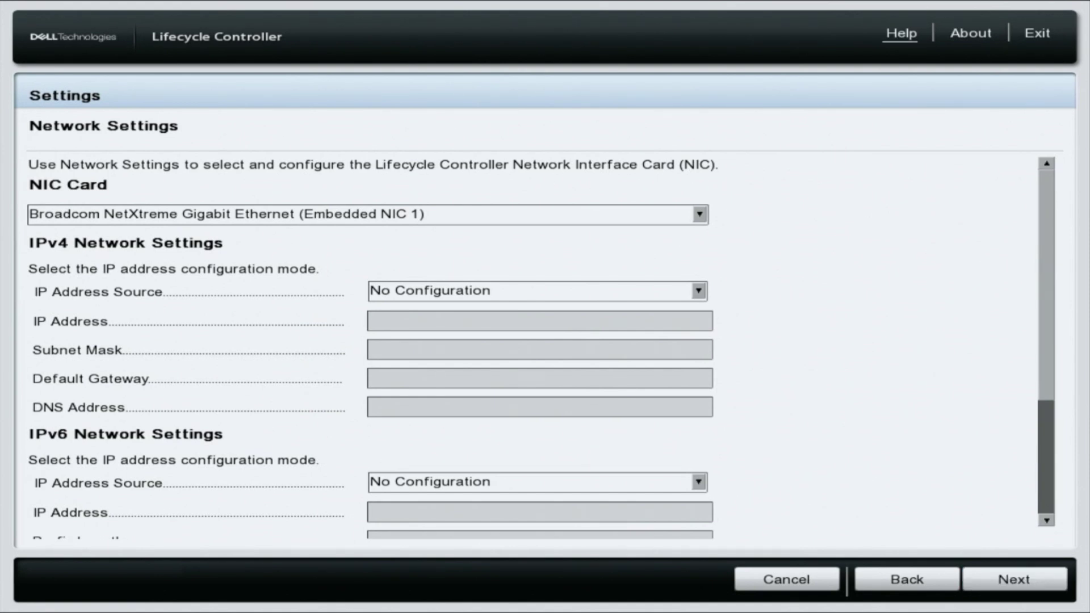
{"action": "key", "text": "Tab"}
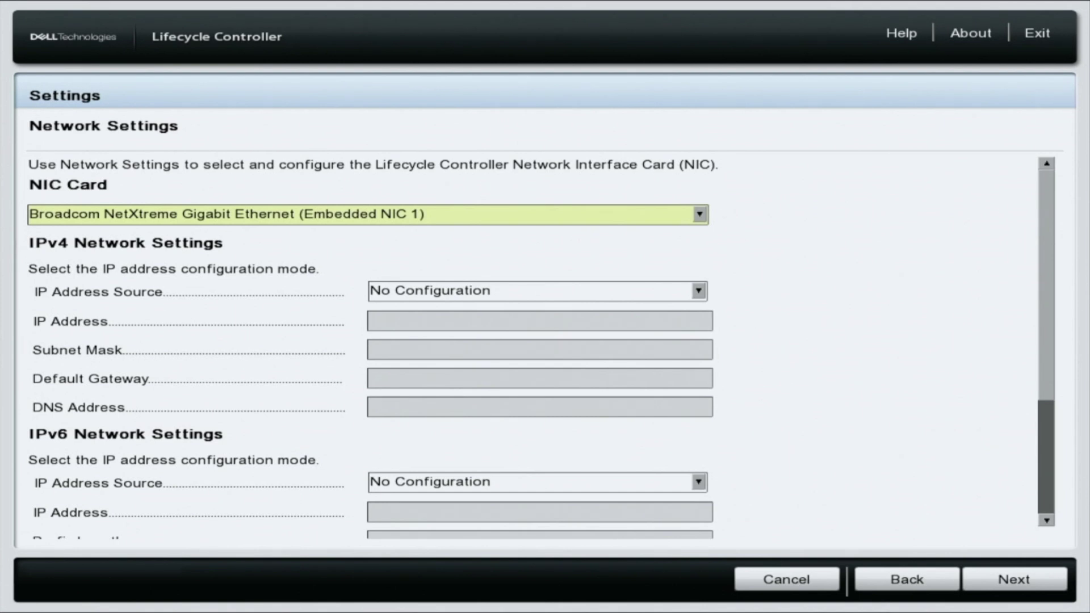
{"action": "key", "text": "Tab"}
{"action": "key", "text": "space"}
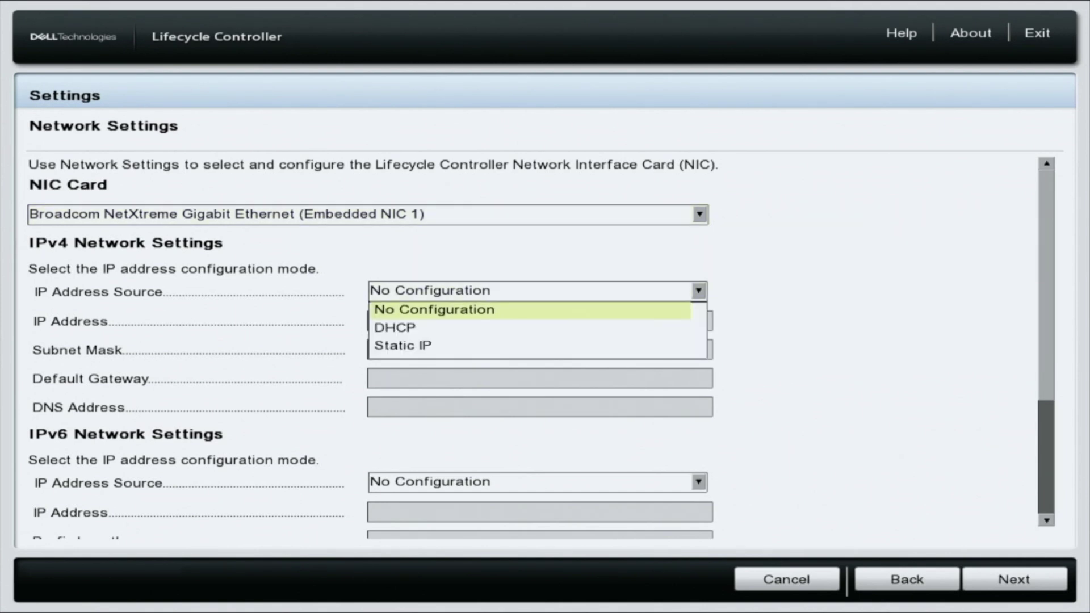
{"action": "key", "text": "Down"}
{"action": "key", "text": "Return"}
- Apply the DHCP network settings and confirm the success message
{"action": "key", "text": "Tab"}
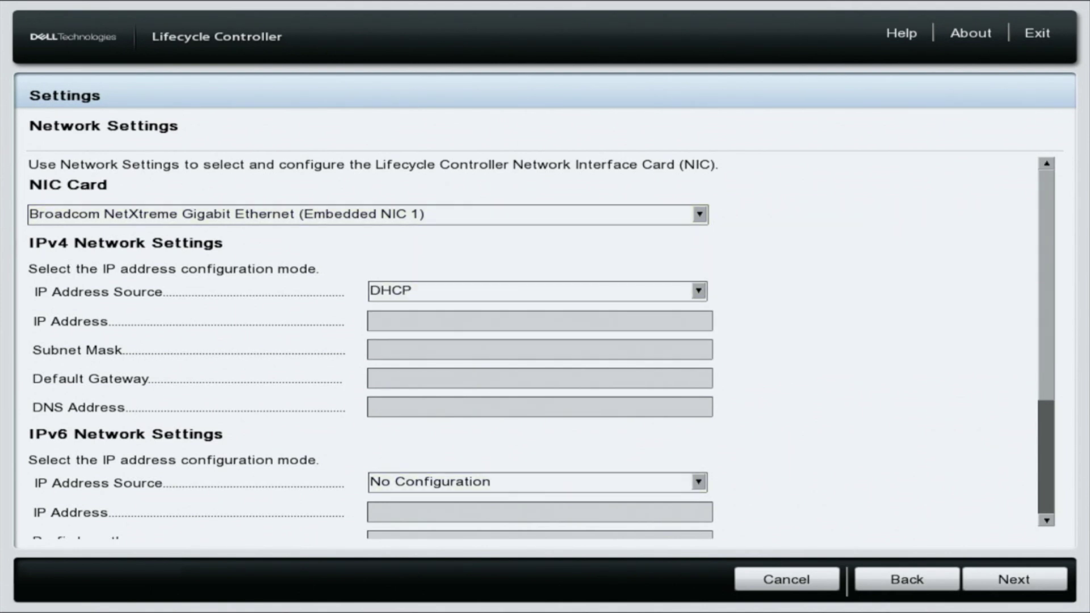
{"action": "key", "text": "Return"}
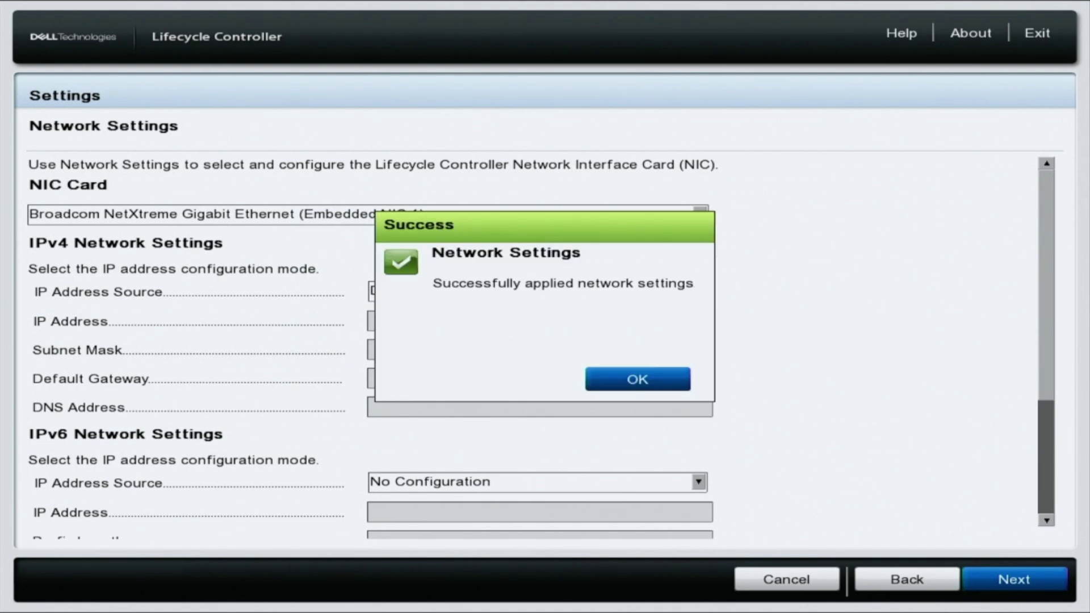
{"action": "key", "text": "Return"}
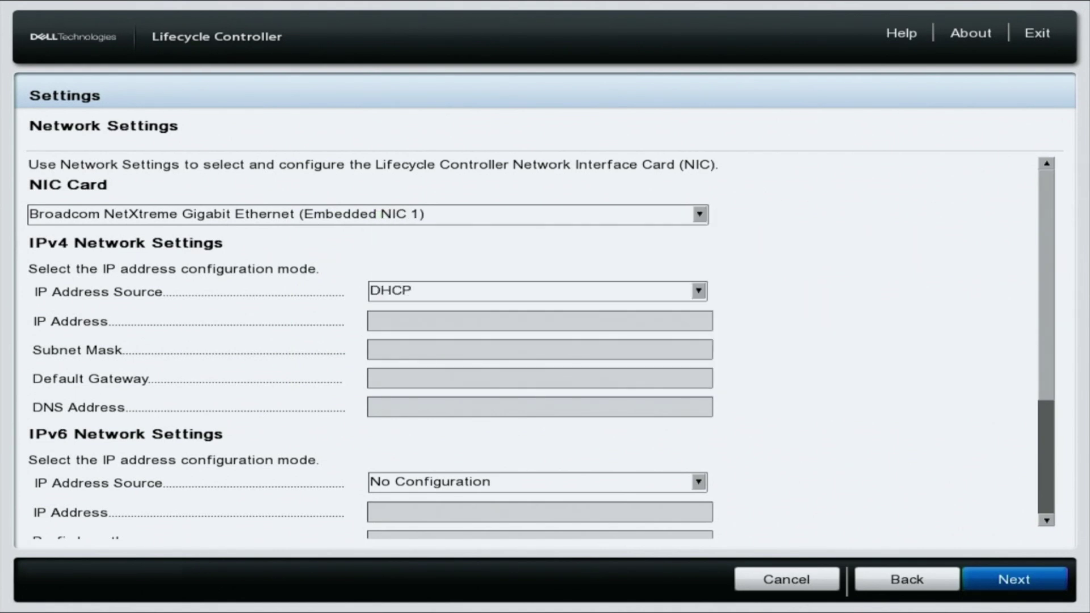
- Set the share type to HTTPS with address downloads.dell.com, leave other fields blank, and continue
{"action": "key", "text": "Return"}
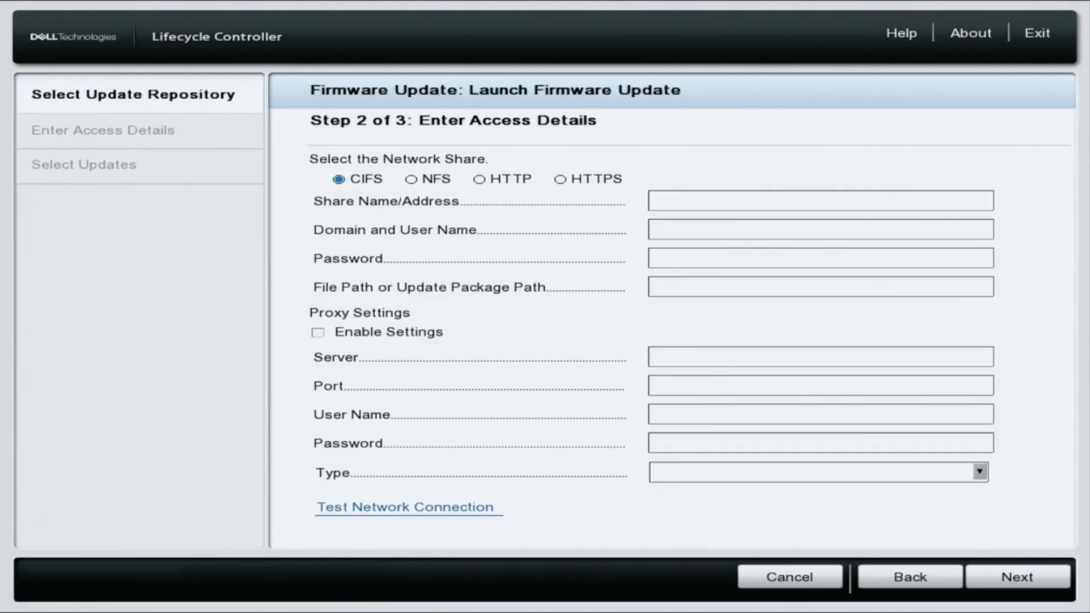
{"action": "key", "text": "Tab"}
{"action": "key", "text": "Right"}
{"action": "key", "text": "Right"}
{"action": "key", "text": "Right"}
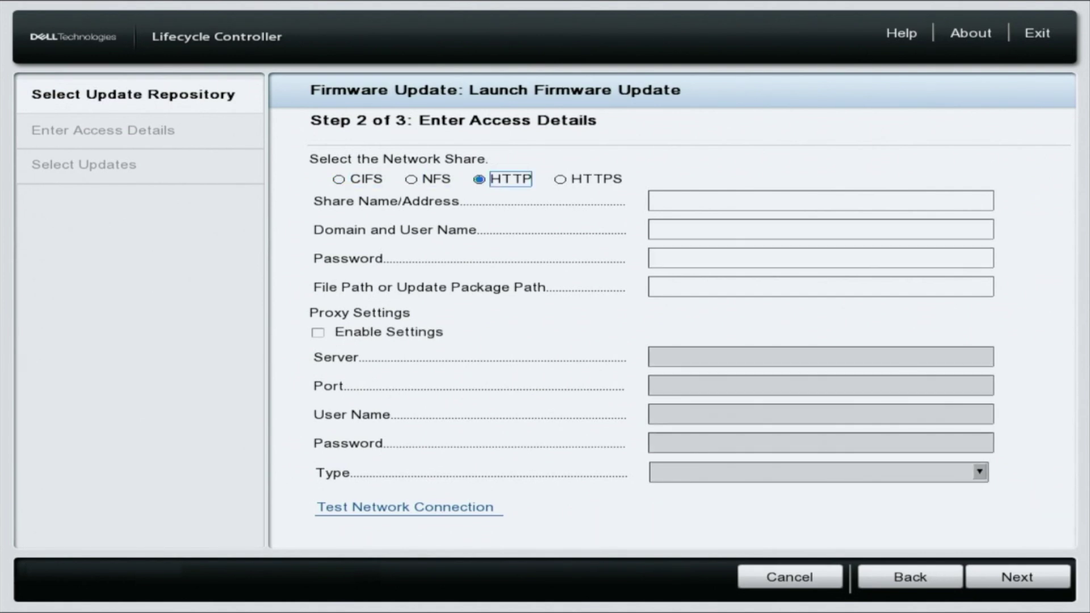
{"action": "key", "text": "Tab"}
{"action": "type", "text": "down"}
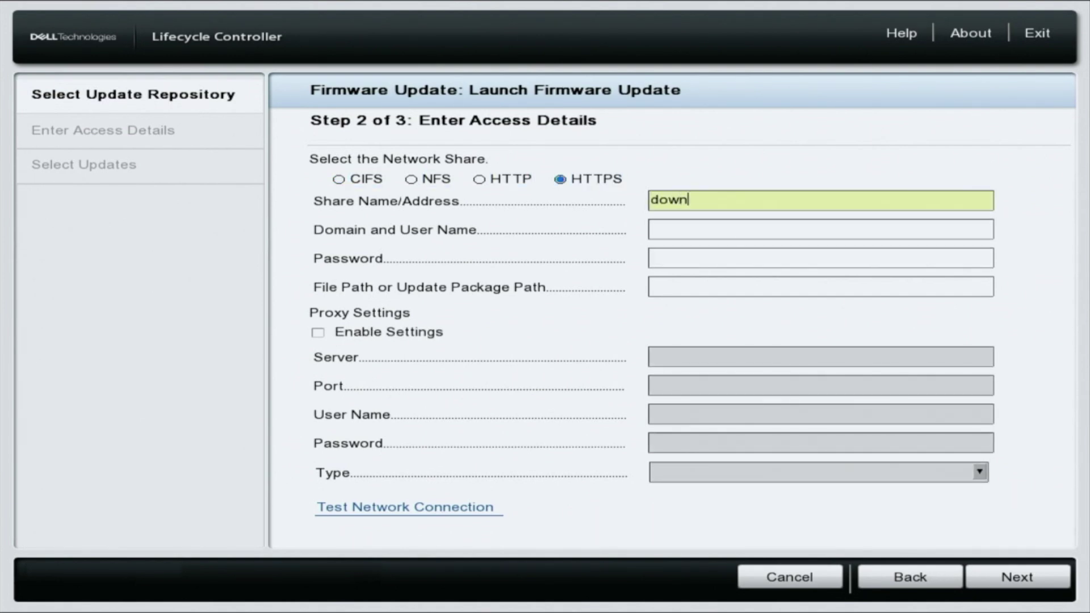
{"action": "type", "text": "loads.dell.com"}
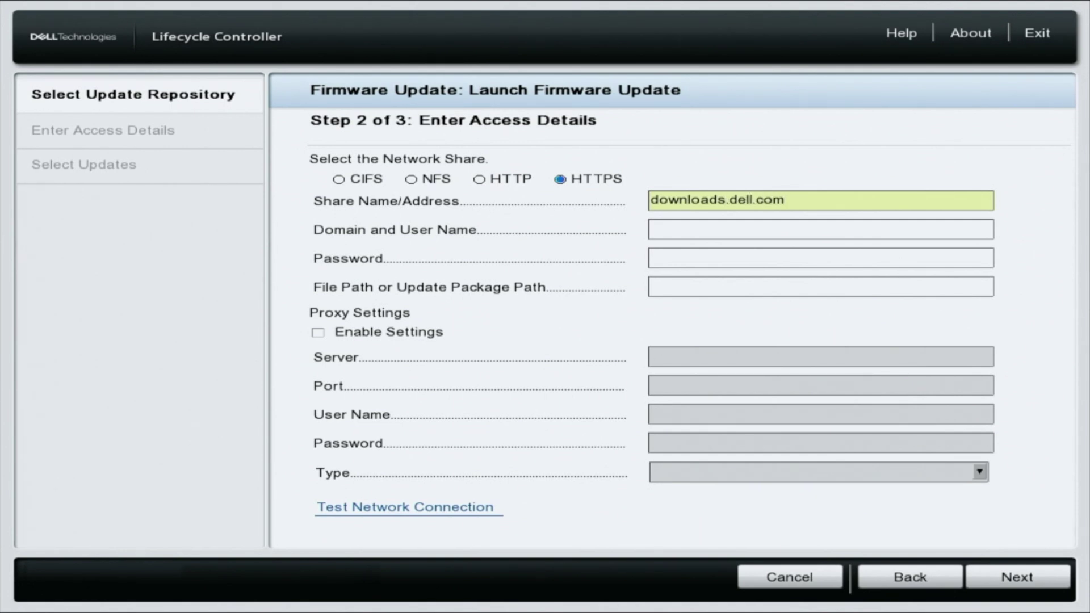
{"action": "key", "text": "Tab"}
{"action": "key", "text": "Tab"}
{"action": "key", "text": "Tab"}
{"action": "key", "text": "Tab"}
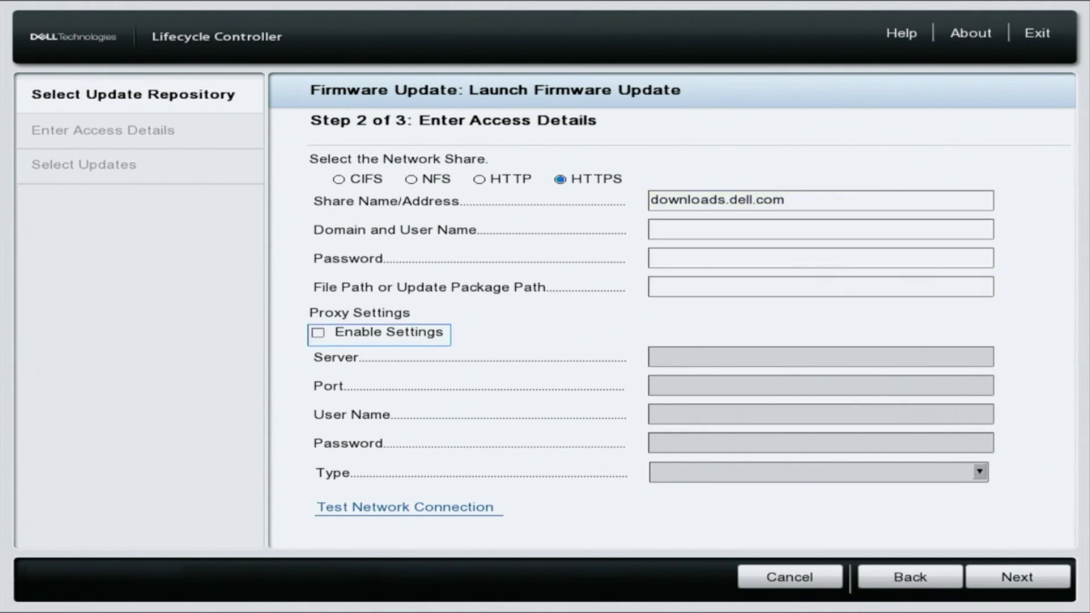
{"action": "key", "text": "Tab"}
{"action": "key", "text": "Tab"}
{"action": "key", "text": "Return"}
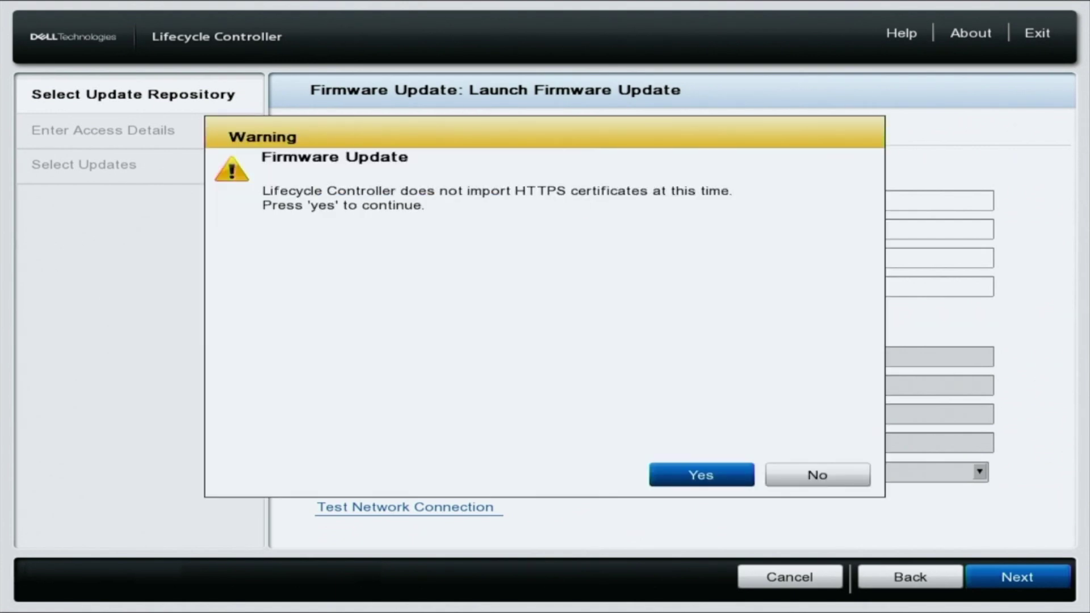
- Accept the HTTPS certificate warning, review the catalog 23.09.15 updates, and apply the checked ones
{"action": "key", "text": "Return"}
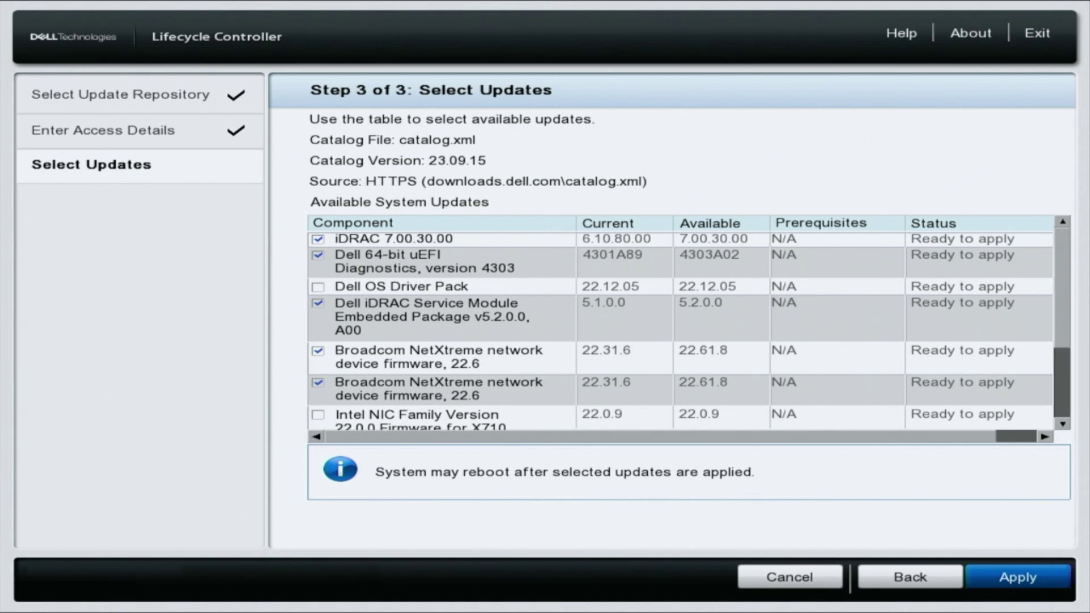
{"action": "key", "text": "Tab"}
{"action": "key", "text": "Tab"}
{"action": "key", "text": "Tab"}
{"action": "key", "text": "Tab"}
{"action": "key", "text": "Tab"}
{"action": "key", "text": "Tab"}
{"action": "key", "text": "Tab"}
{"action": "key", "text": "Tab"}
{"action": "key", "text": "Tab"}
{"action": "key", "text": "Tab"}
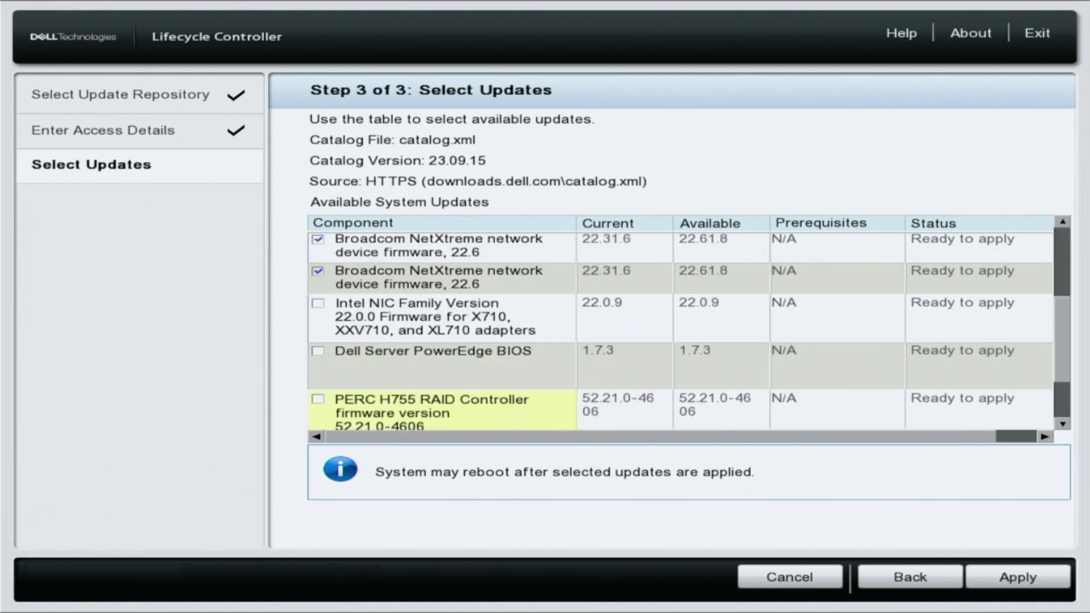
{"action": "key", "text": "Tab"}
{"action": "key", "text": "Tab"}
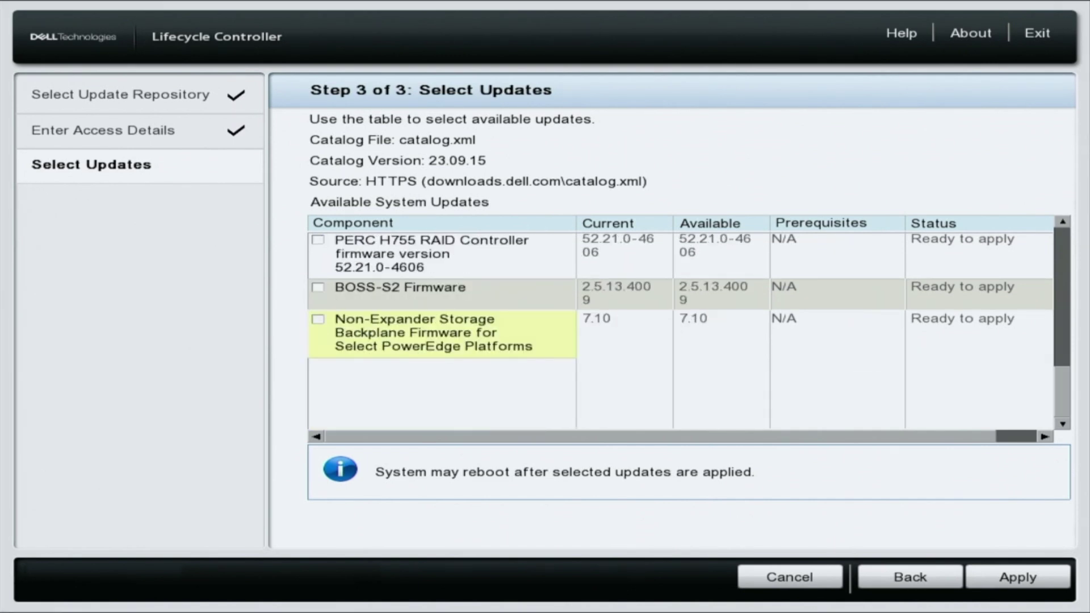
{"action": "key", "text": "Tab"}
{"action": "key", "text": "Return"}
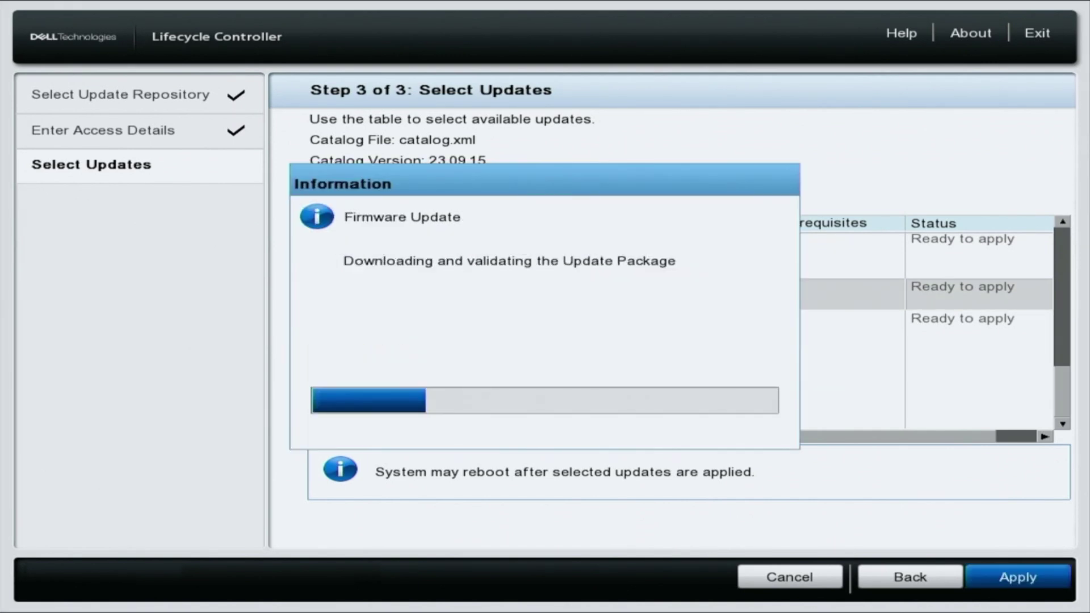